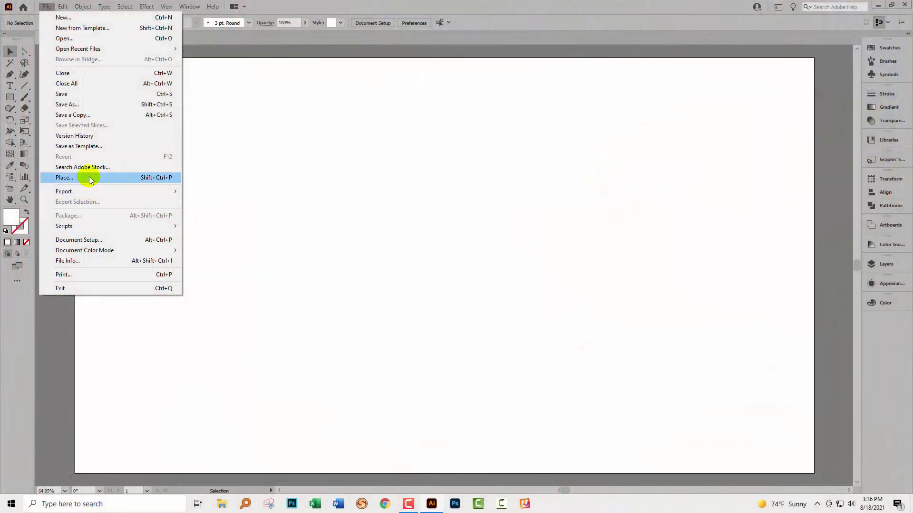
- Pick portIsaac-15.jpg from the Cornwall folder as the image to place
left_click(89, 178)
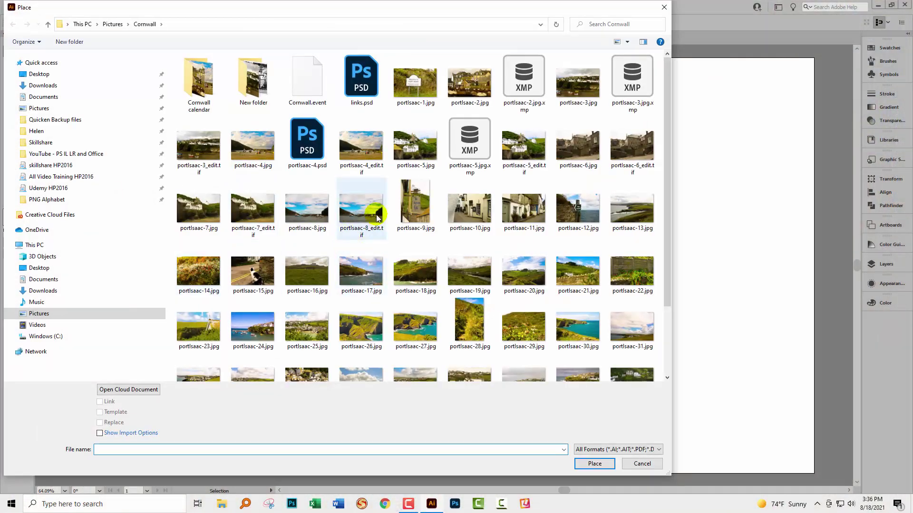
left_click(246, 277)
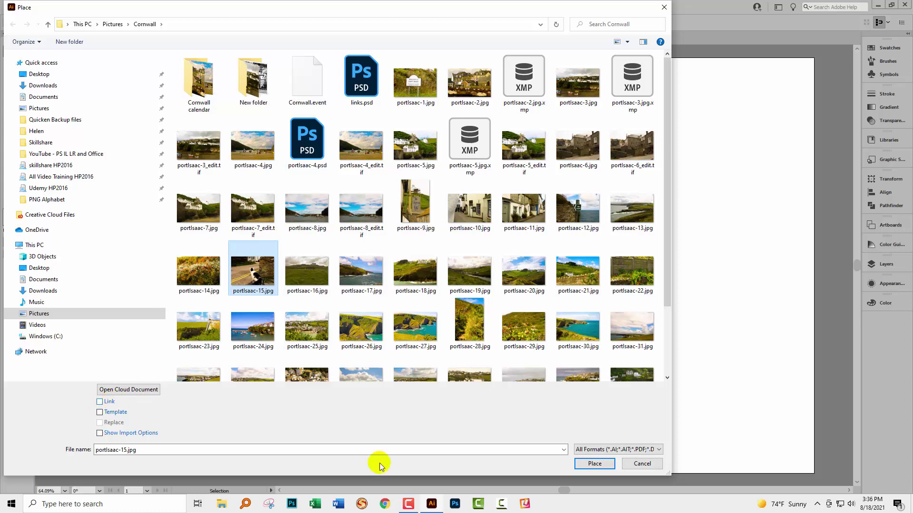
- Place portIsaac-15.jpg large on the artboard and shift it left to X 825.6667, Y 513.2867 px
left_click(594, 464)
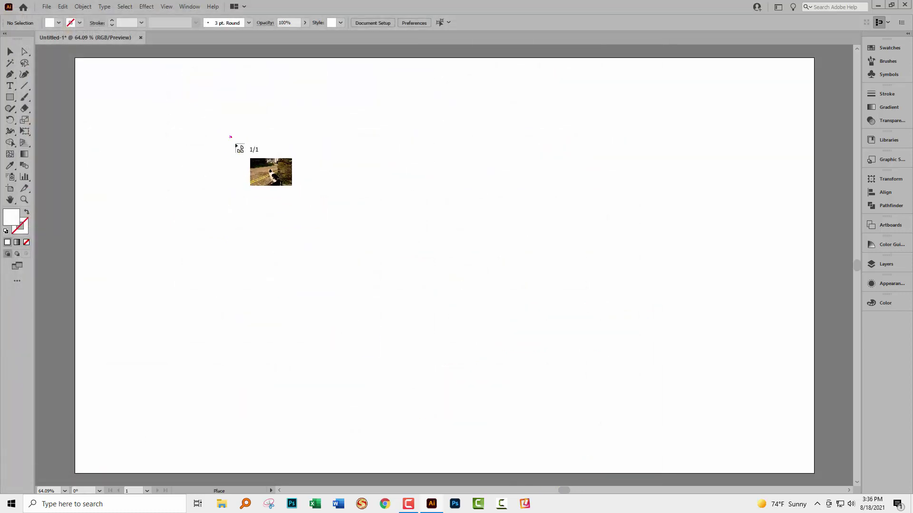
left_click_drag(231, 136, 667, 427)
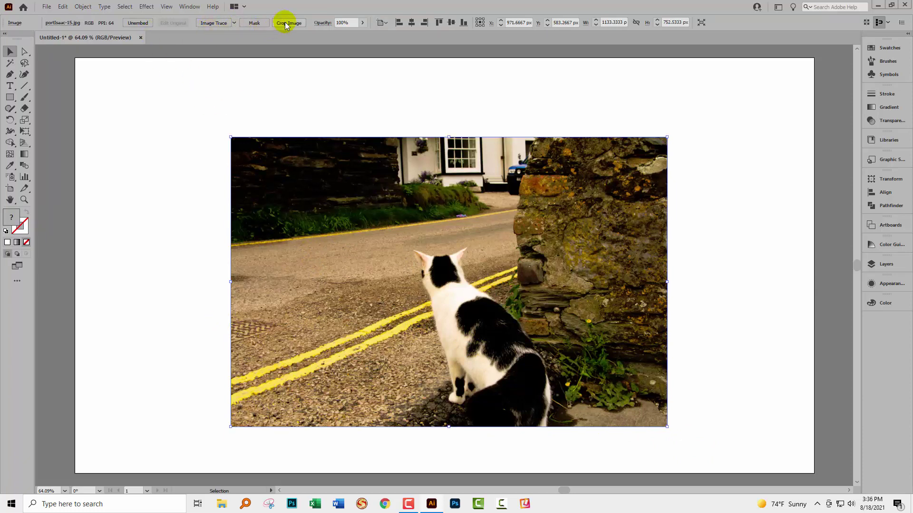
left_click(166, 160)
left_click(274, 175)
left_click_drag(419, 230, 366, 205)
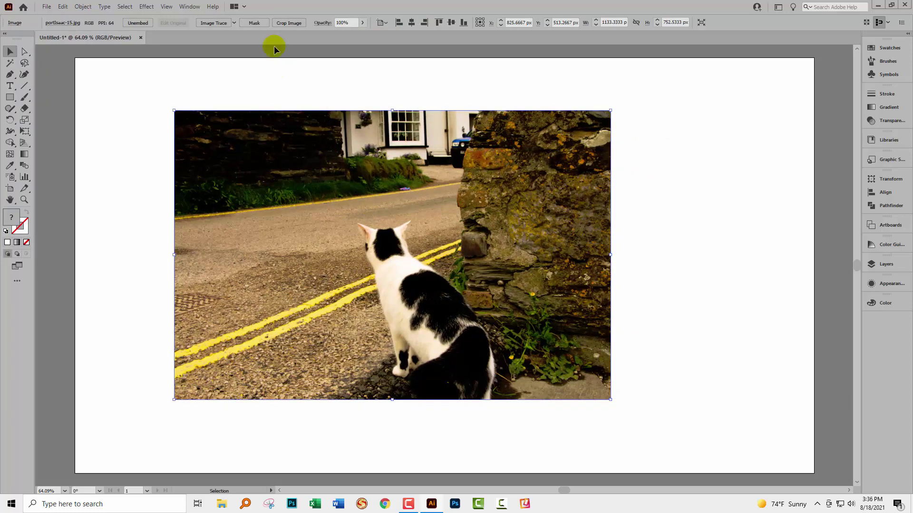
- Crop the photo to the cat and road section, about 618.8 × 545.13 px
left_click(288, 23)
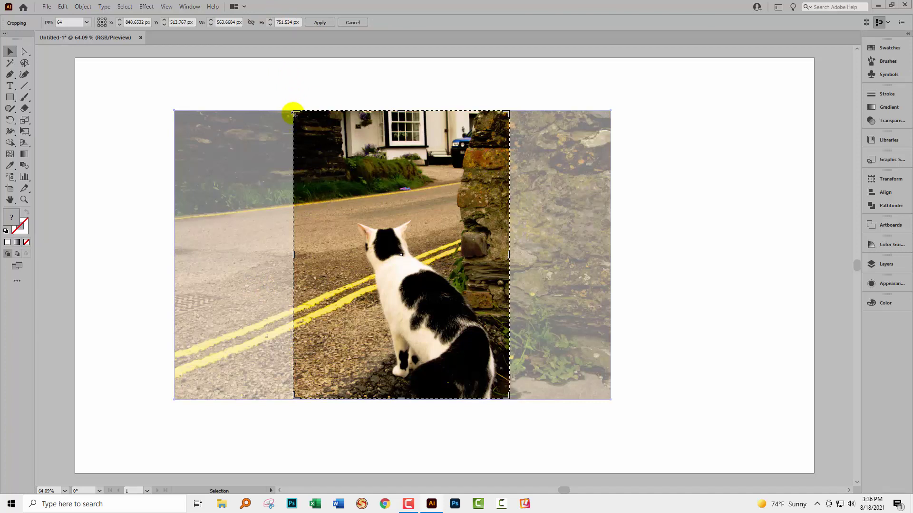
left_click_drag(294, 110, 305, 191)
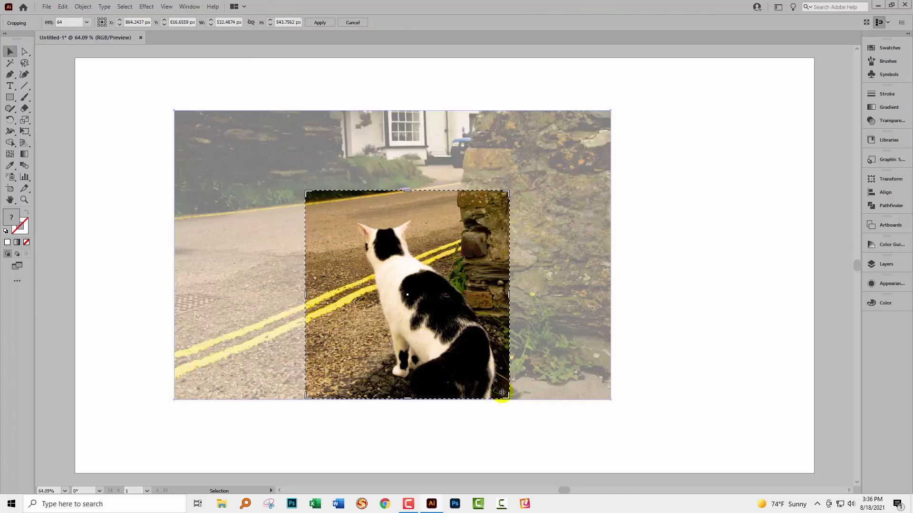
left_click_drag(508, 399, 526, 400)
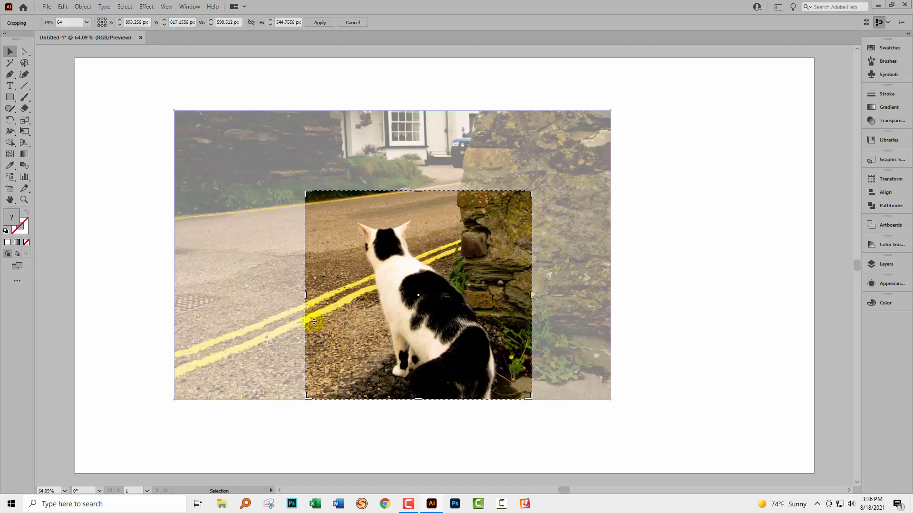
left_click_drag(306, 295, 296, 295)
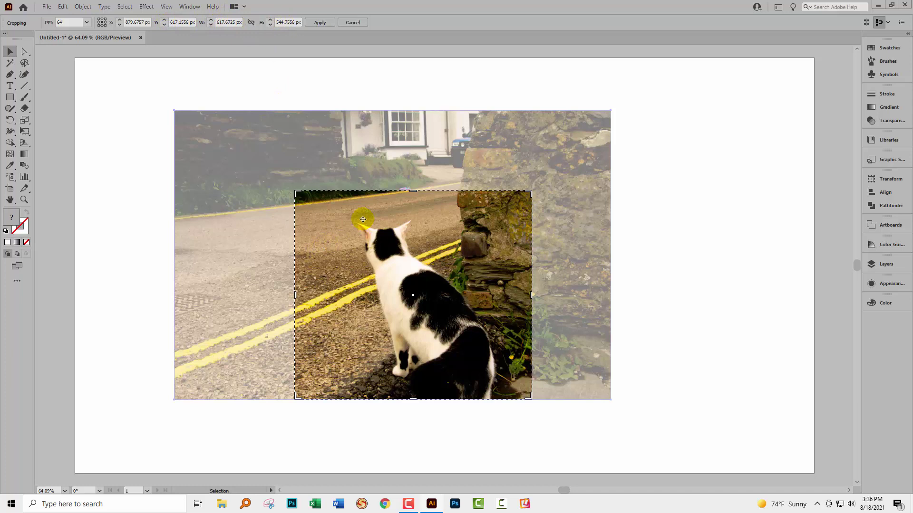
left_click(319, 23)
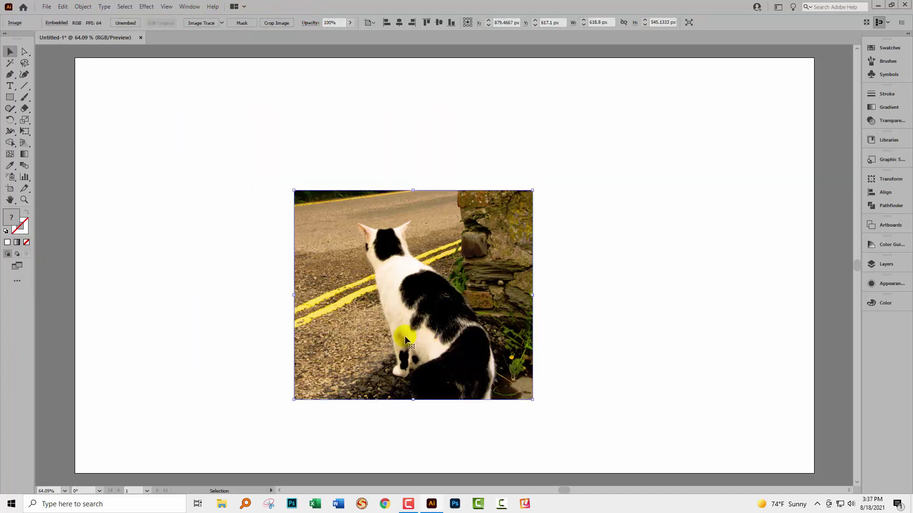
- Reselect the cropped photo and target its <Image> row inside Layer 1 of the Layers panel
left_click(562, 355)
left_click(309, 297)
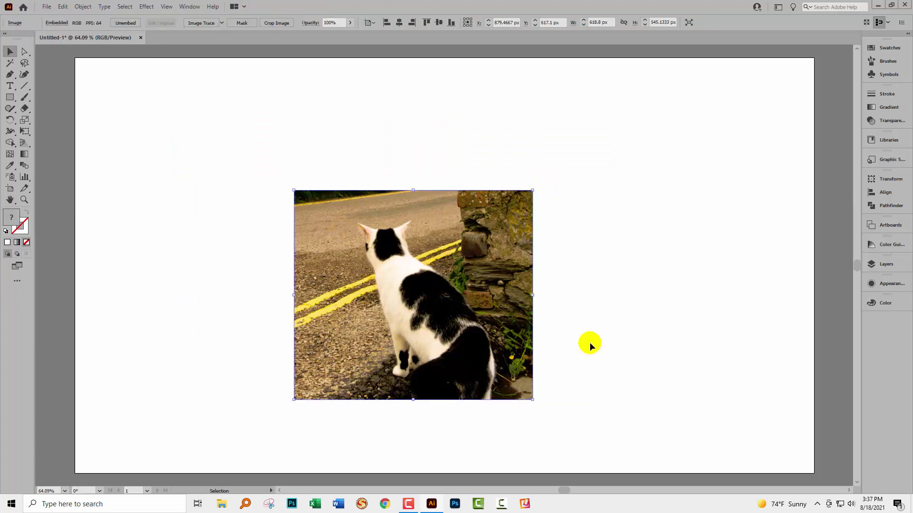
left_click(897, 265)
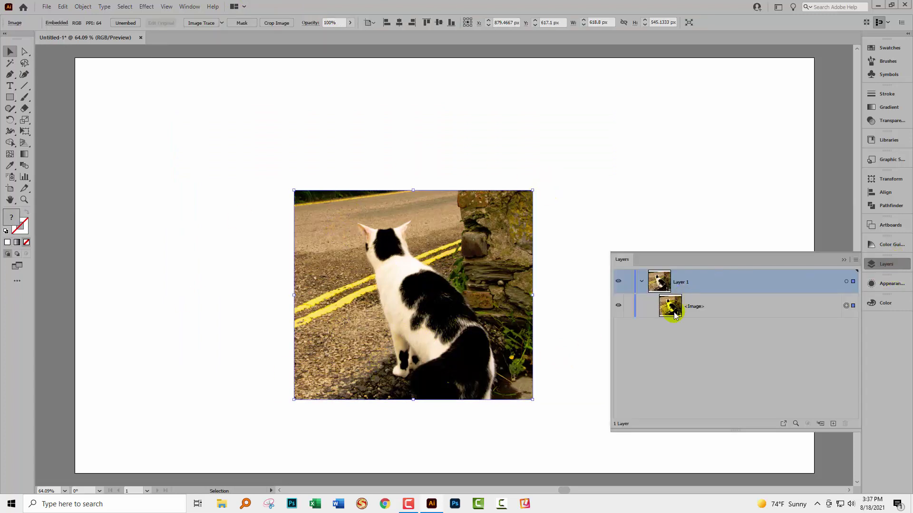
left_click(800, 313)
left_click(845, 305)
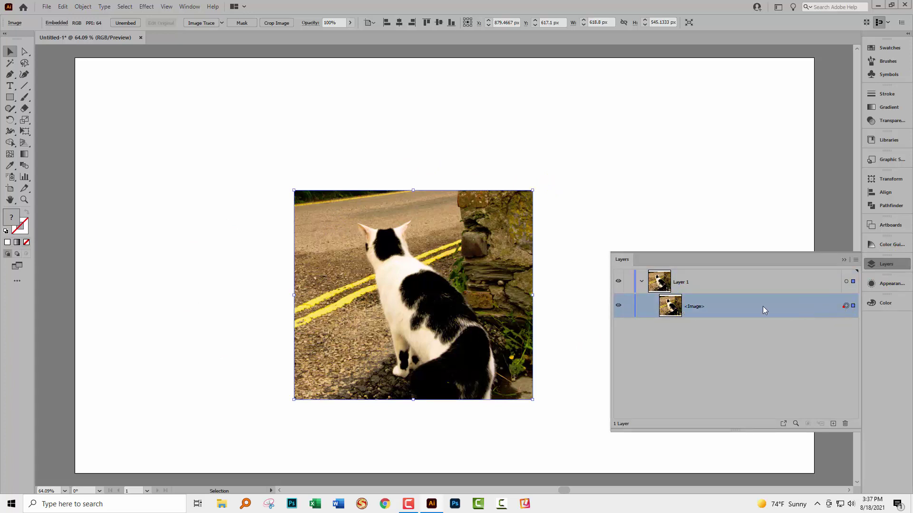
left_click(20, 49)
left_click(275, 23)
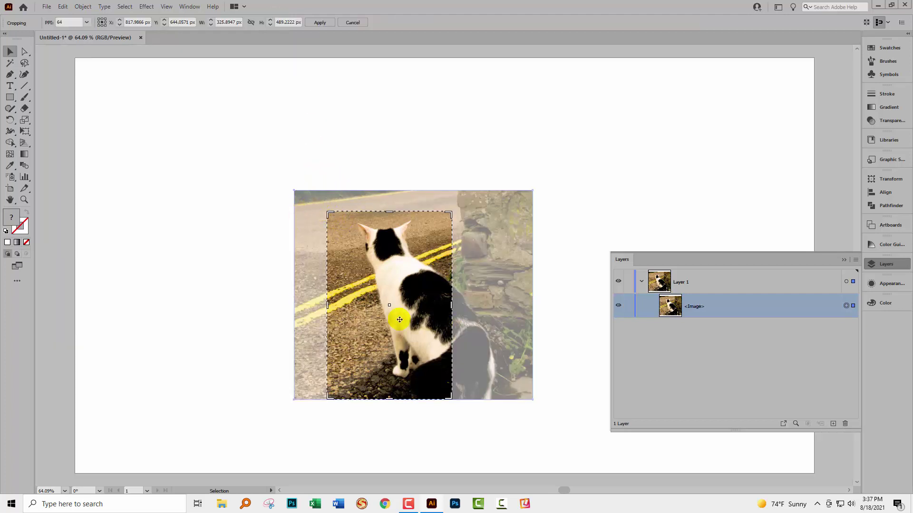
left_click_drag(333, 212, 164, 91)
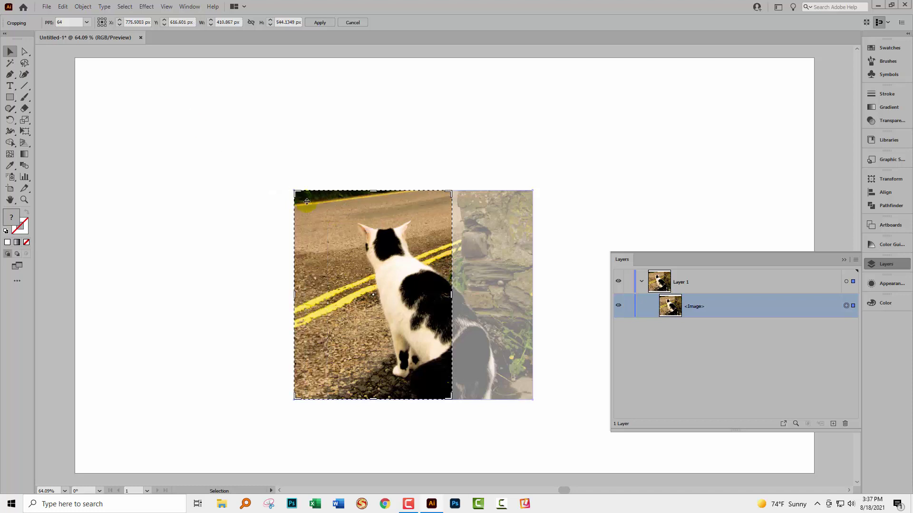
left_click_drag(294, 191, 186, 115)
left_click(352, 23)
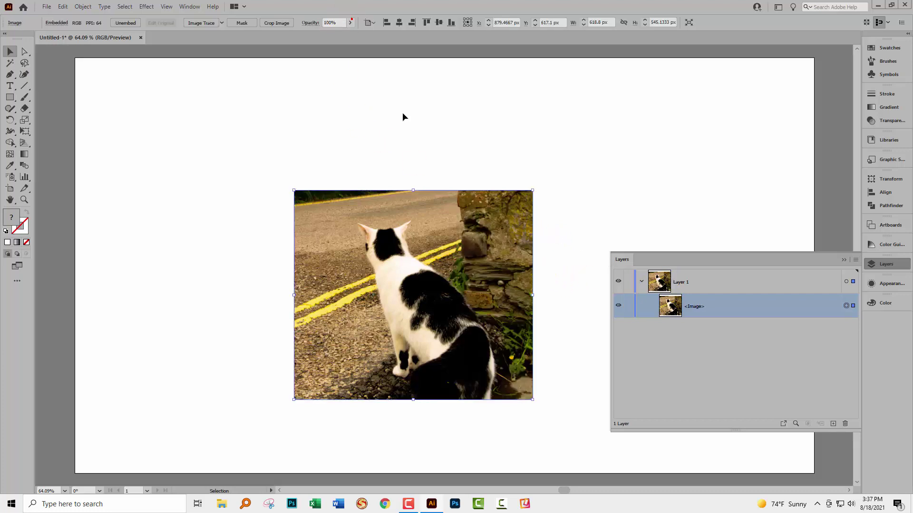
left_click(547, 332)
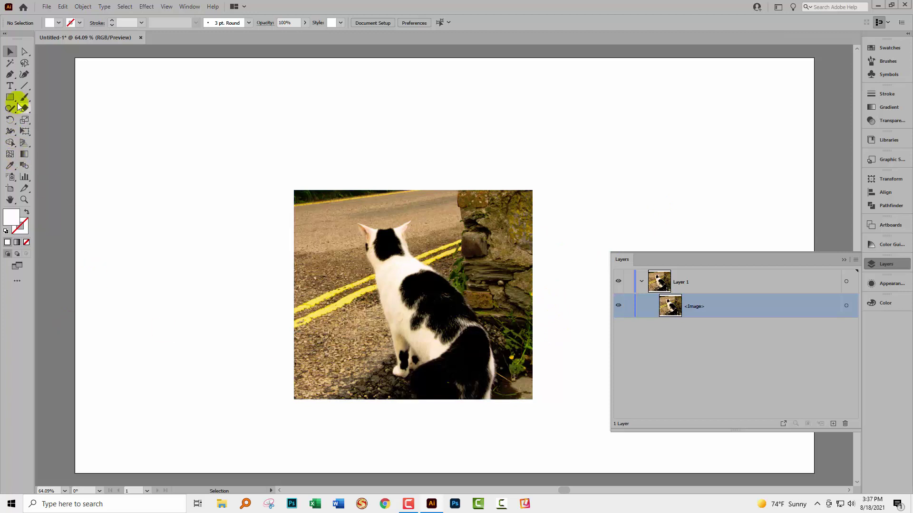
- Draw a white 501 × 501 px circle over the cat, nudge it up, and select it with the photo
left_click_drag(14, 102, 42, 118)
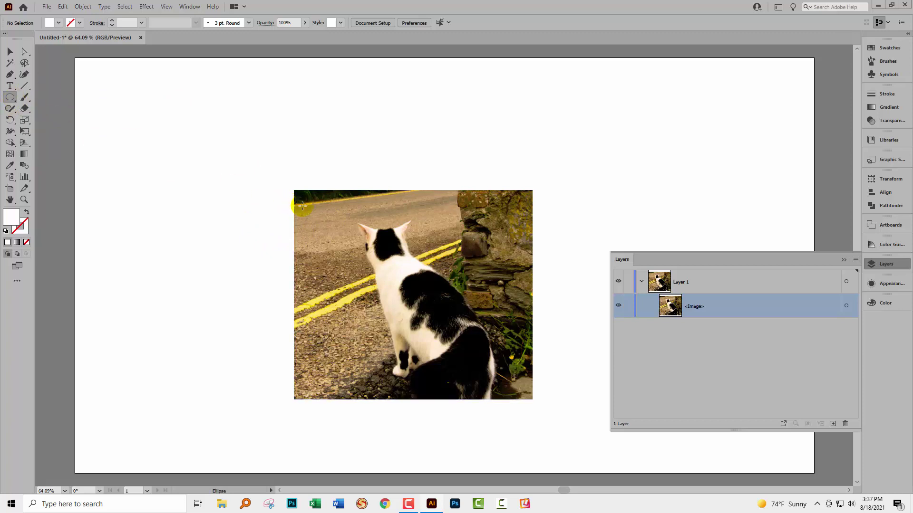
left_click_drag(321, 208, 514, 401)
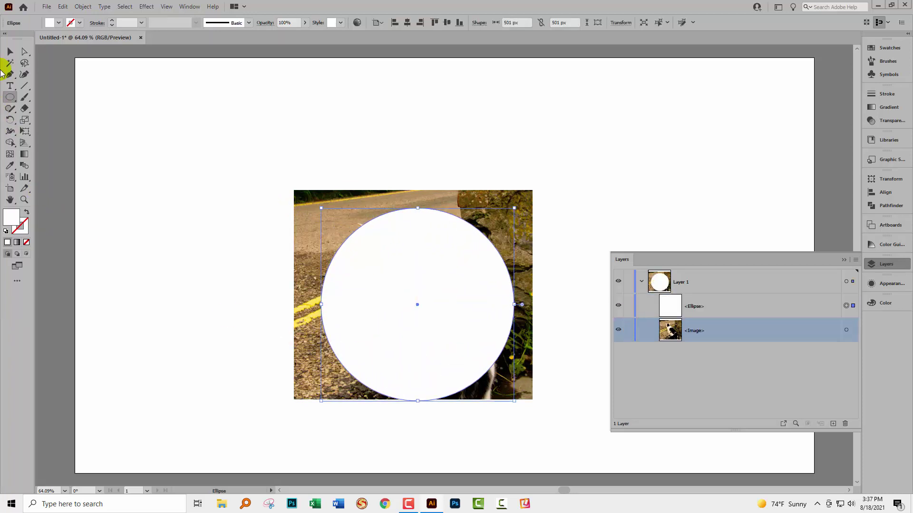
left_click(10, 51)
left_click_drag(371, 299, 370, 287)
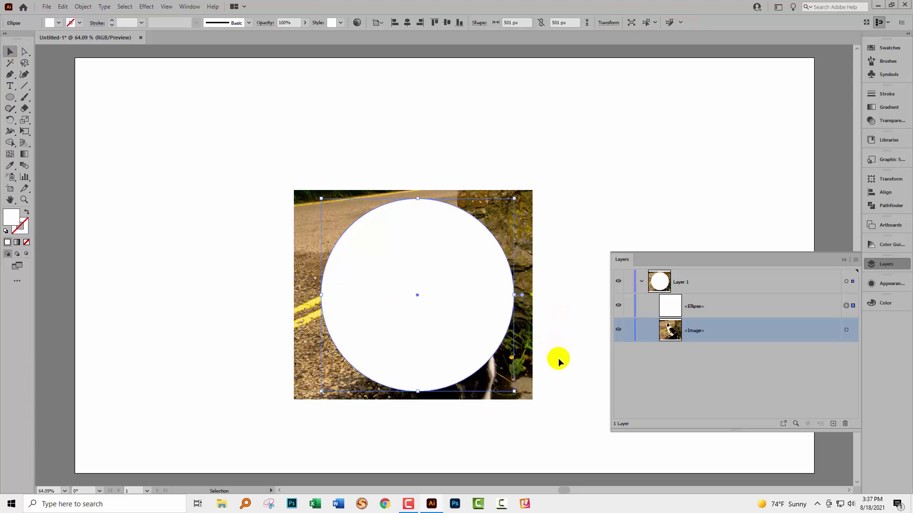
left_click_drag(559, 369, 284, 204)
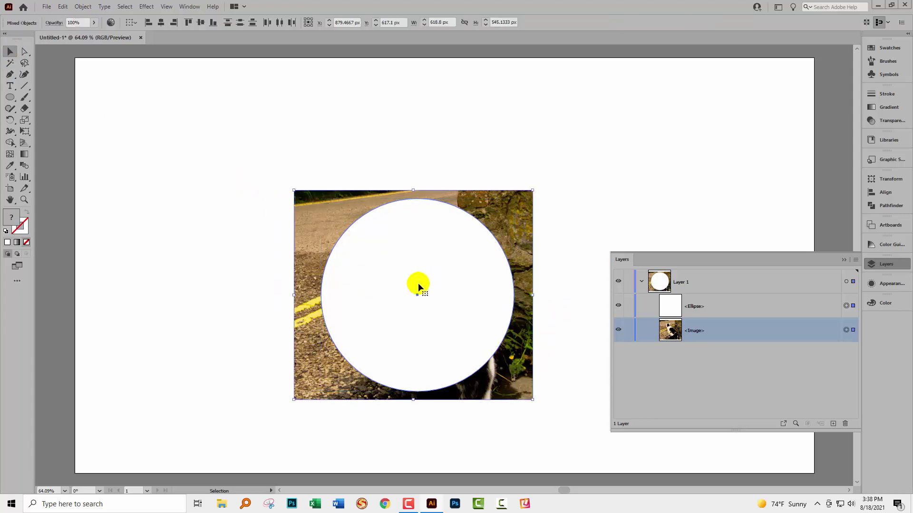
- Make a clipping mask from the circle and photo, then move the round picture up and left
right_click(418, 286)
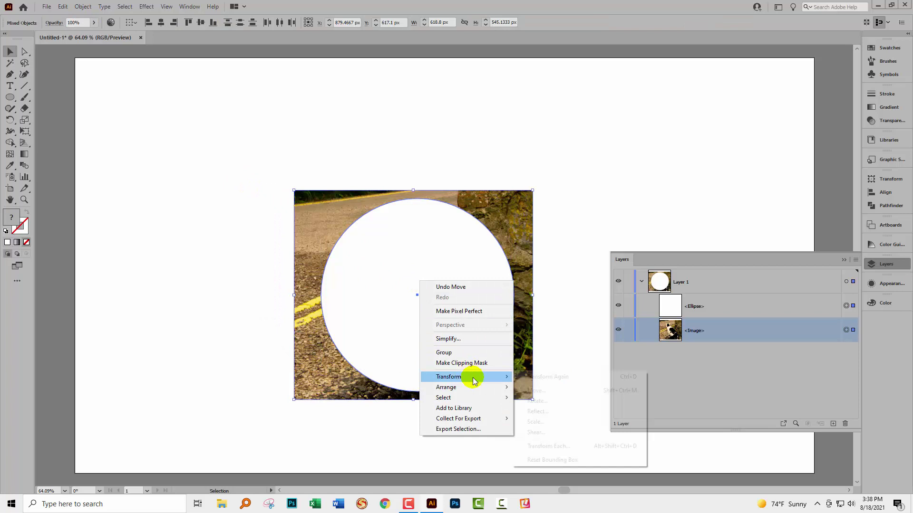
left_click(478, 364)
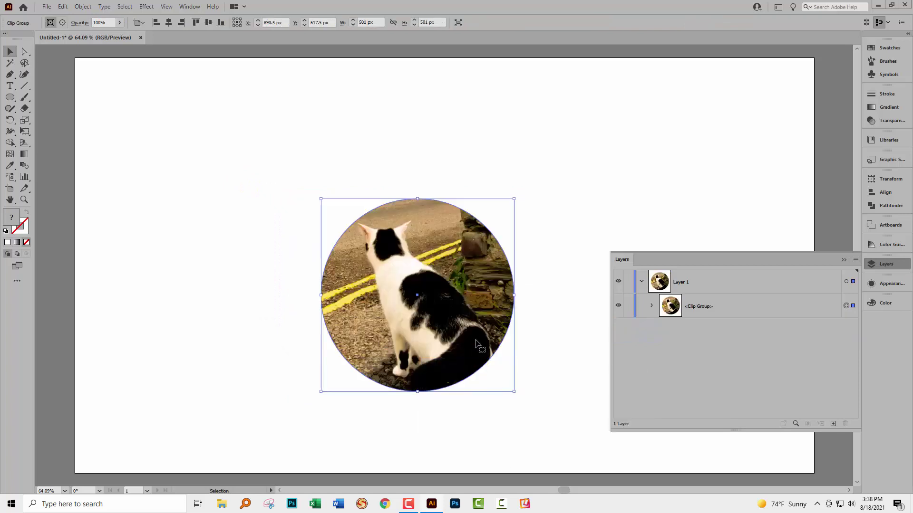
left_click(265, 359)
left_click_drag(389, 352, 319, 305)
left_click(433, 367)
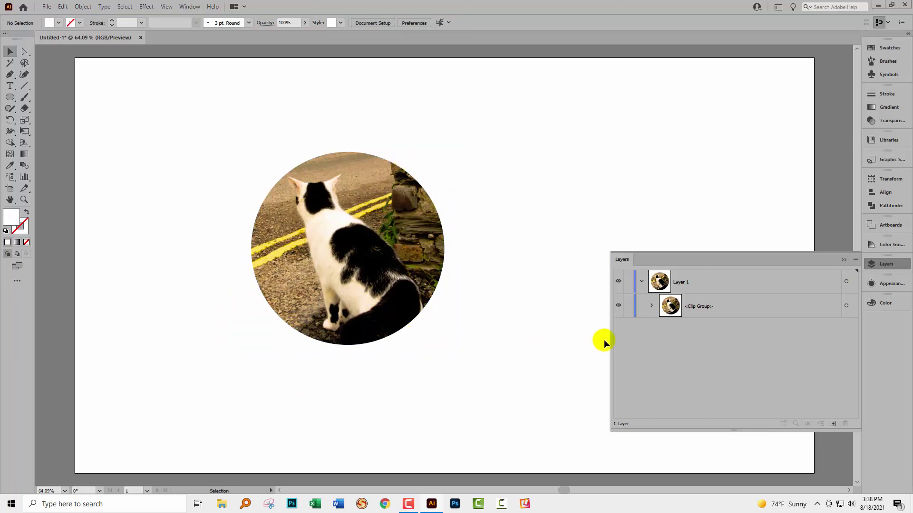
- Expand the Clip Group in Layers and inspect its Ellipse and Image entries
left_click(652, 306)
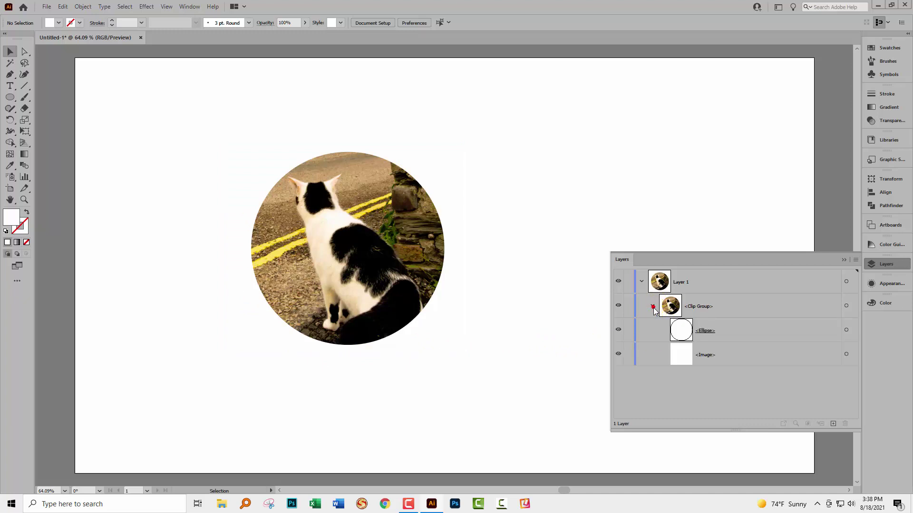
left_click(718, 332)
left_click(704, 360)
left_click_drag(738, 363, 721, 307)
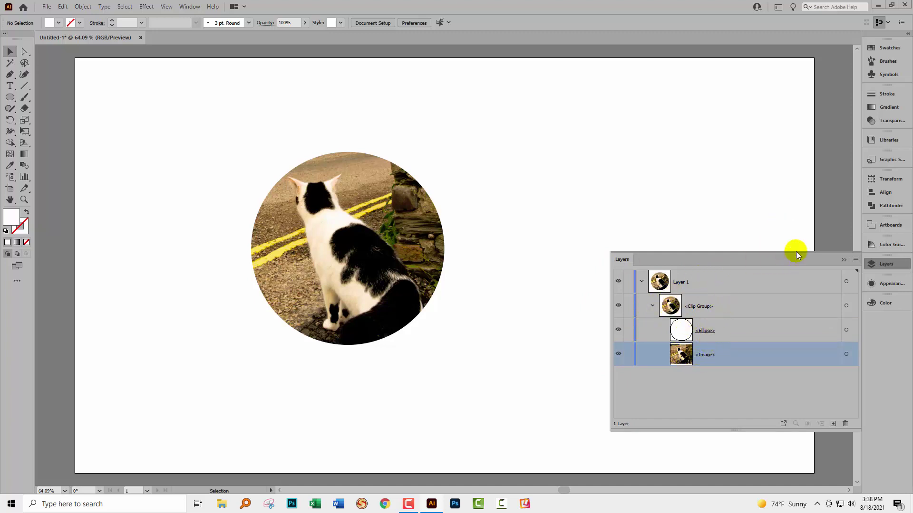
- Try the Pathfinder Crop operation on the round cat picture
left_click(872, 206)
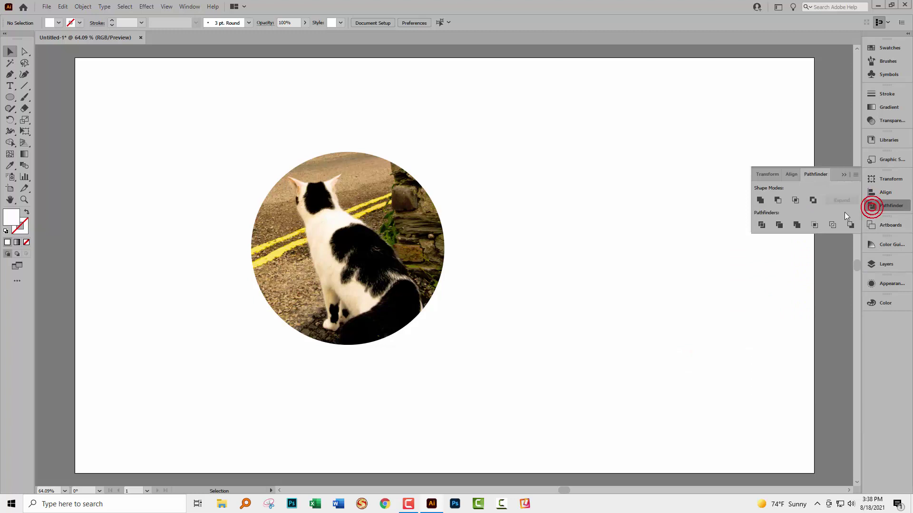
left_click(815, 226)
left_click(843, 176)
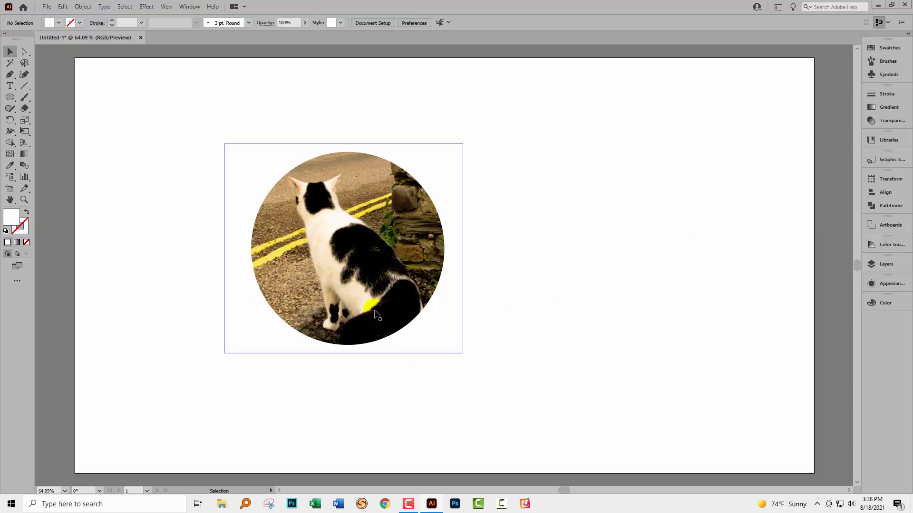